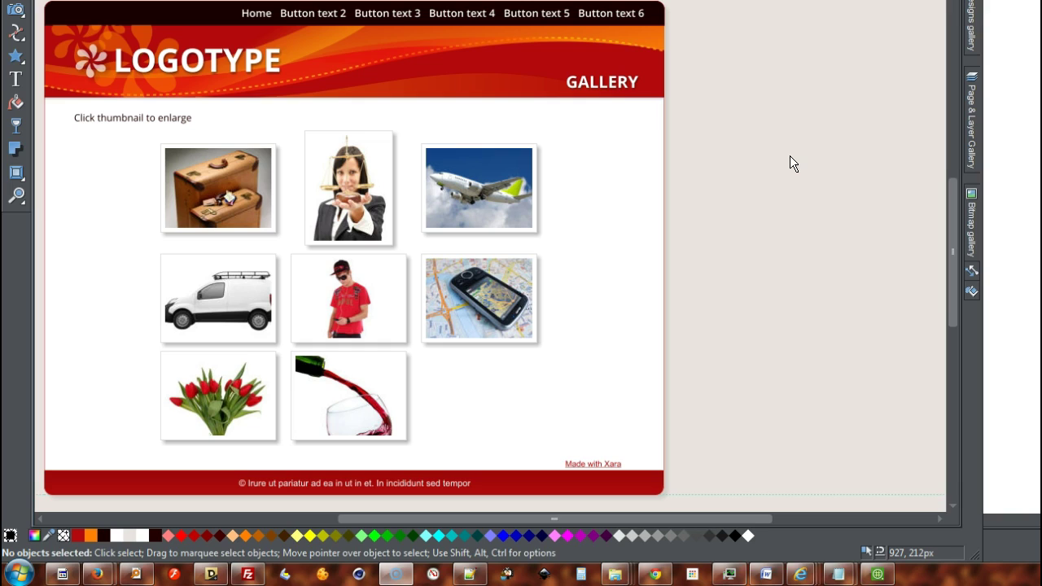
Step: Restore the full window with menus, toolbars and tabs, and scroll the gallery page to the top
left_click(769, 20)
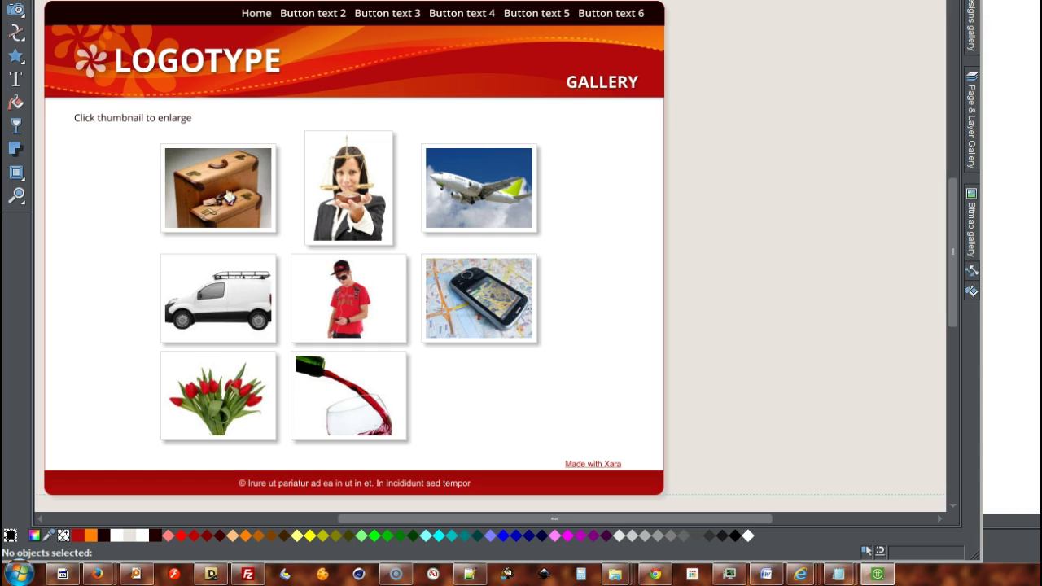
double_click(530, 4)
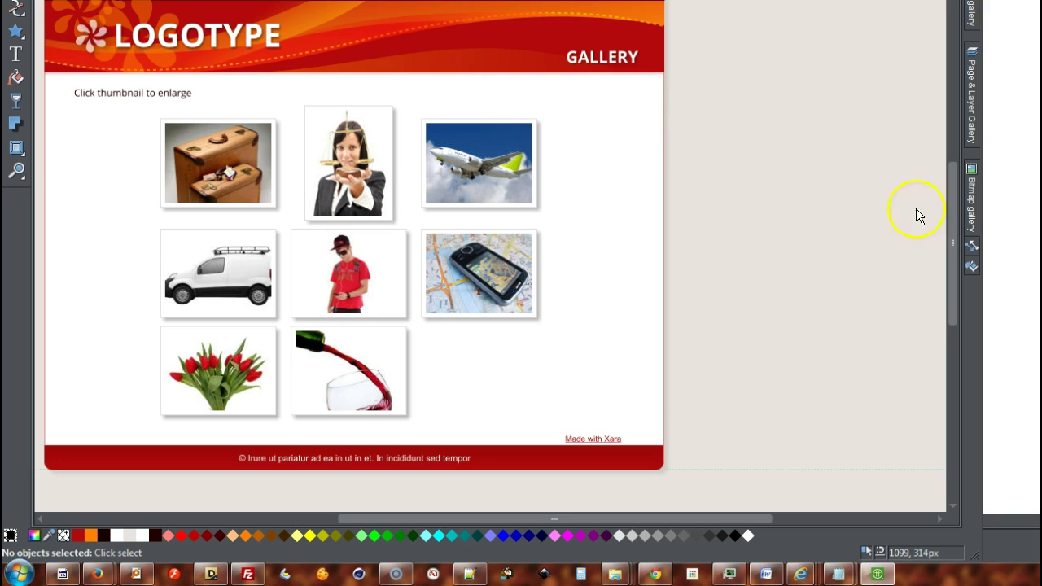
left_click_drag(953, 210, 946, 166)
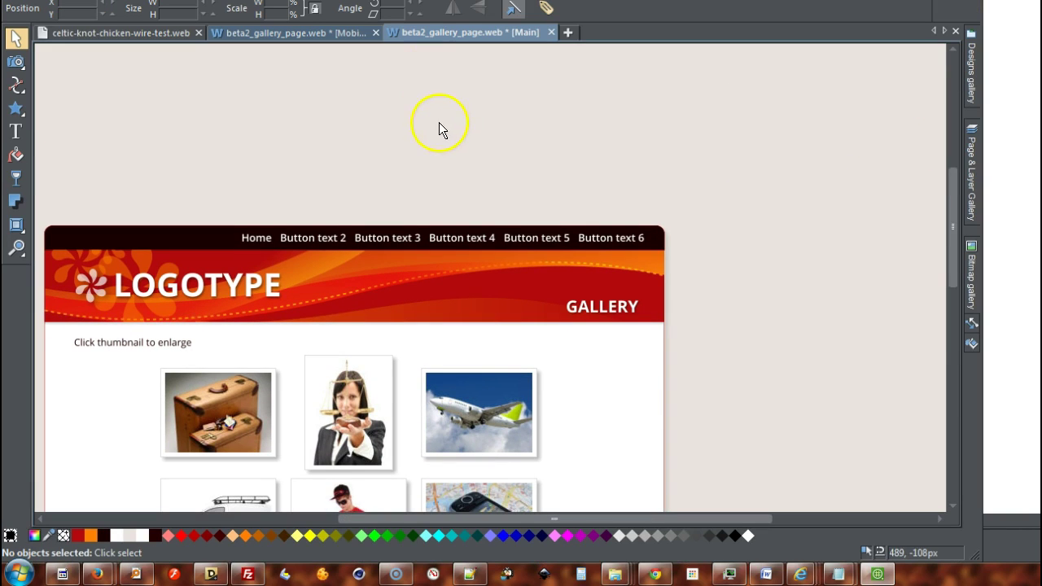
left_click_drag(955, 253, 967, 301)
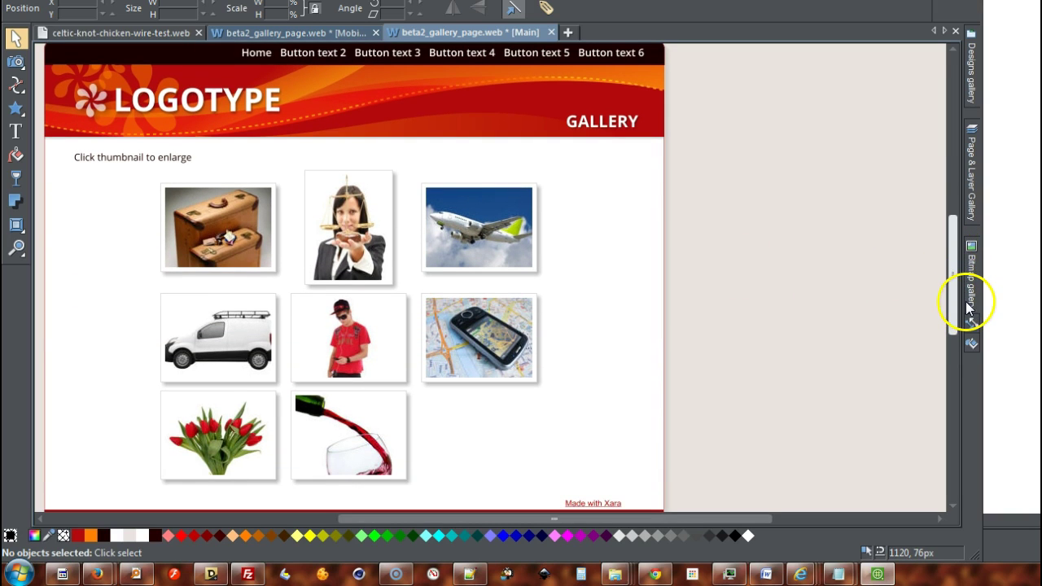
Step: Select the thumbnail gallery widget with the Selector Tool and edit it from the Widget bar
left_click(14, 39)
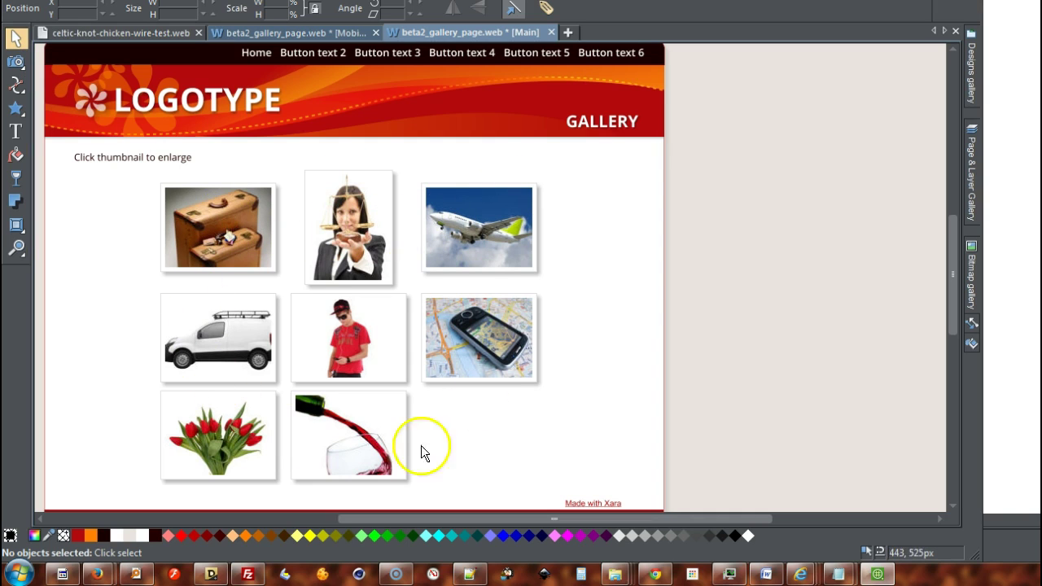
left_click(255, 237)
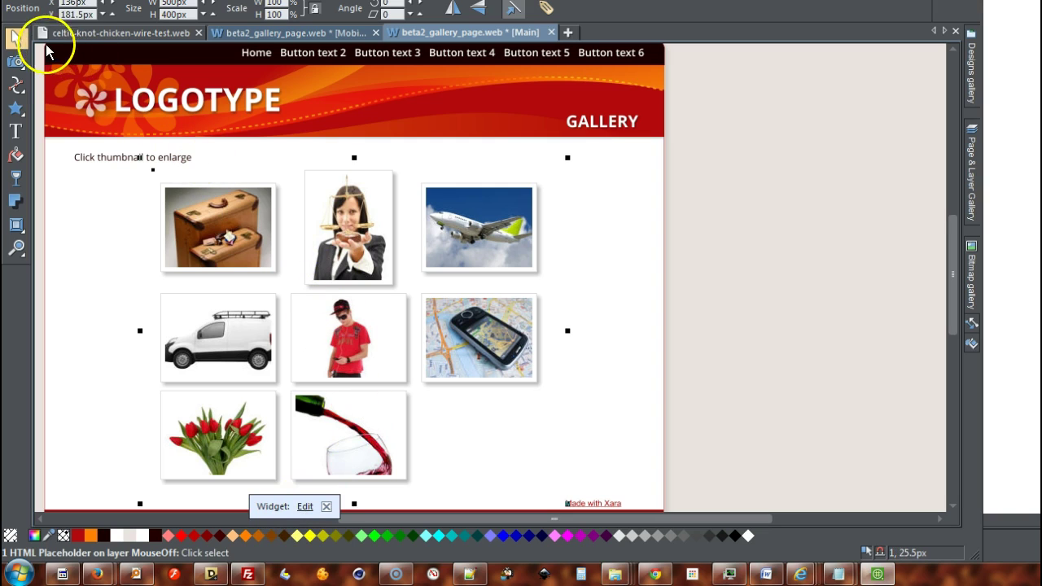
left_click(339, 226)
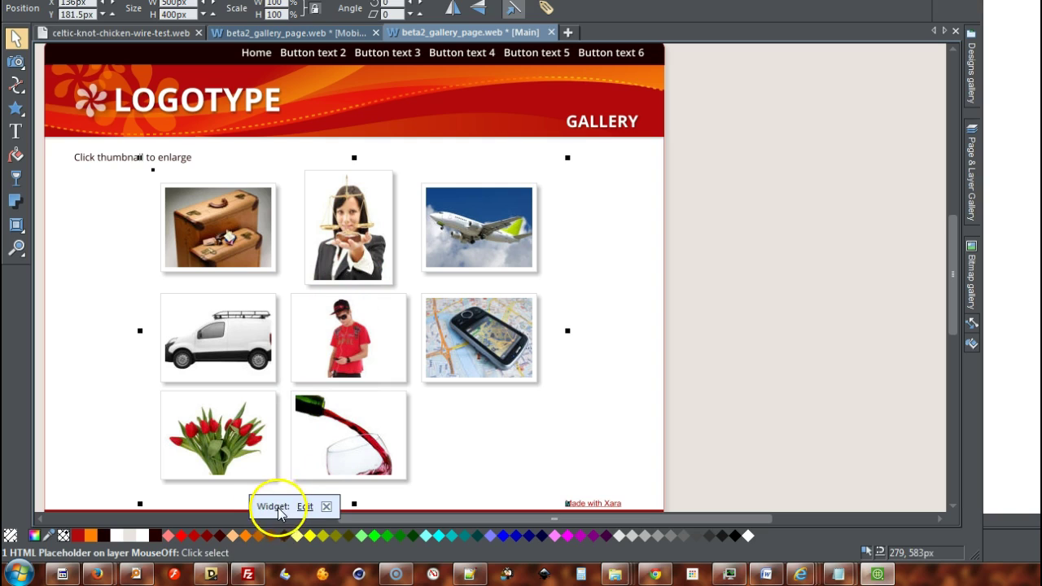
left_click(306, 507)
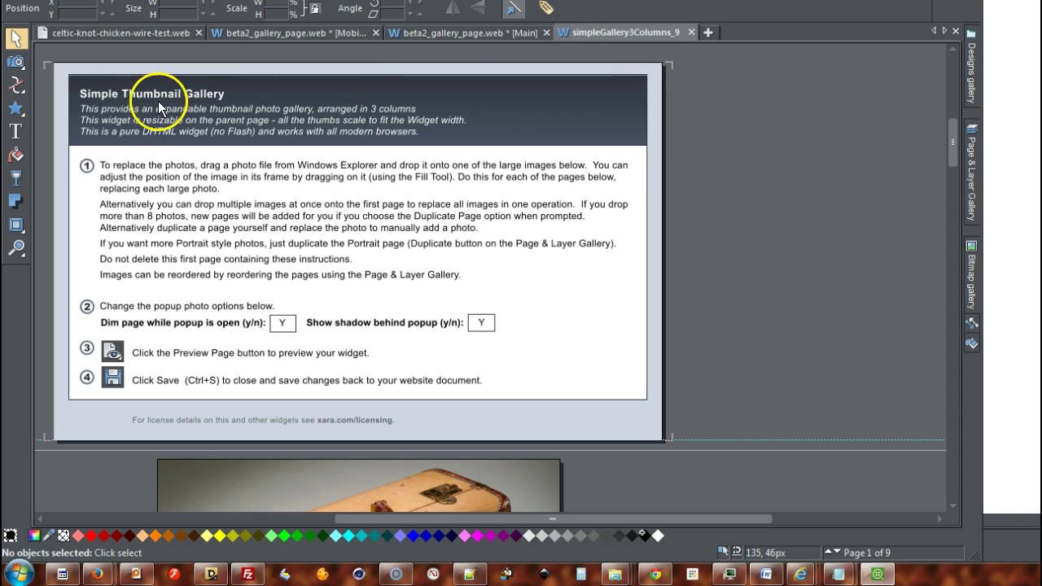
Step: Scroll the simpleGallery3Columns_9 document past the instructions page to the large suitcase photo
left_click_drag(954, 151, 961, 184)
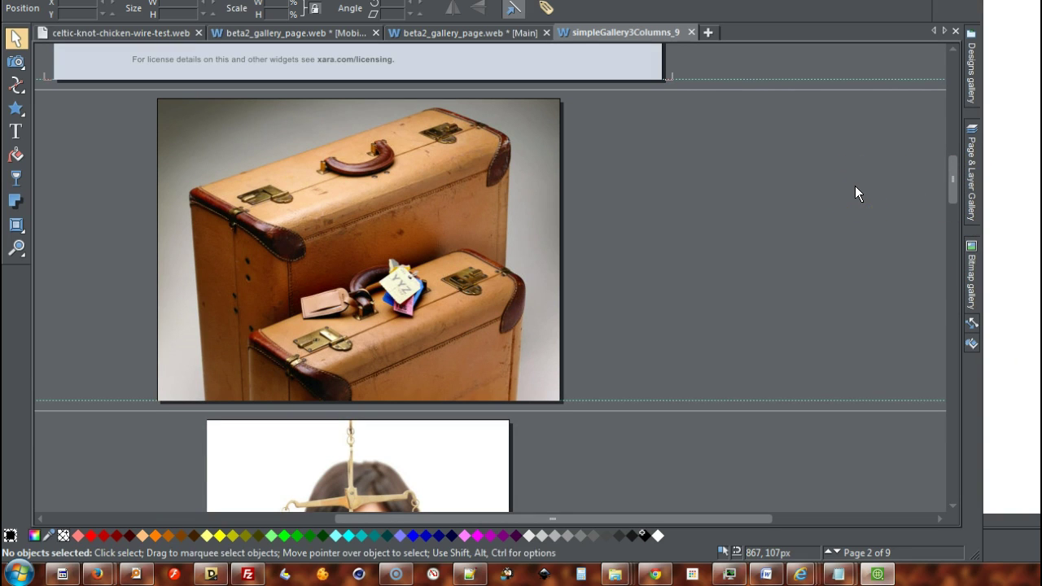
left_click(820, 189)
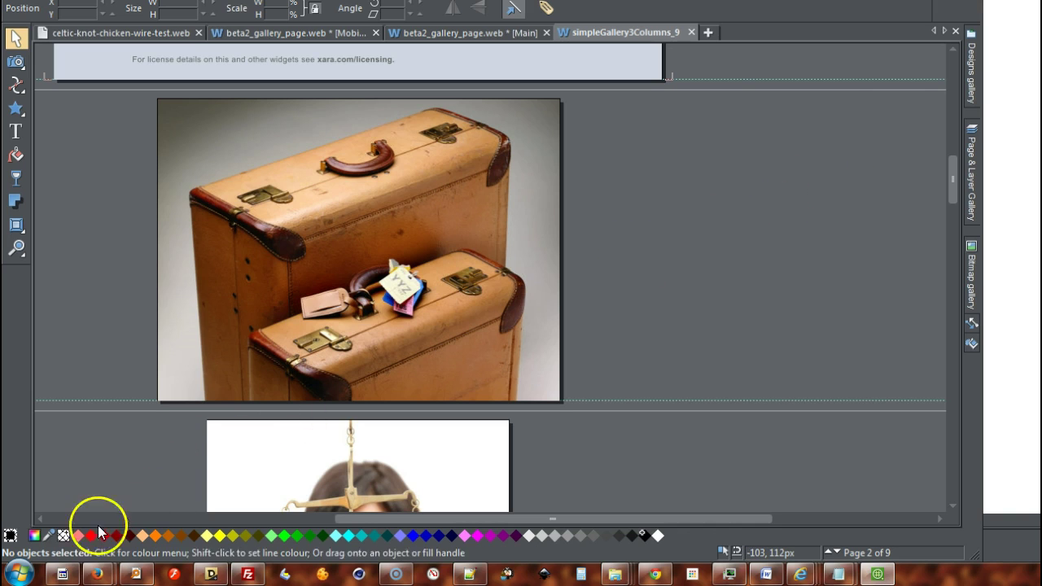
Step: Launch a Computer file window from the Start menu and move it to the upper left
left_click(20, 574)
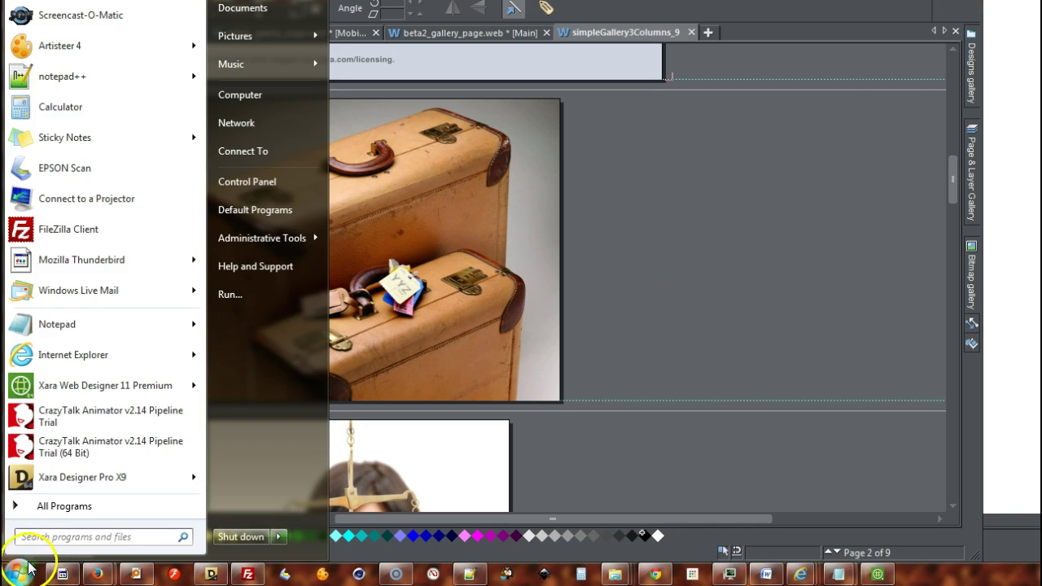
left_click(394, 293)
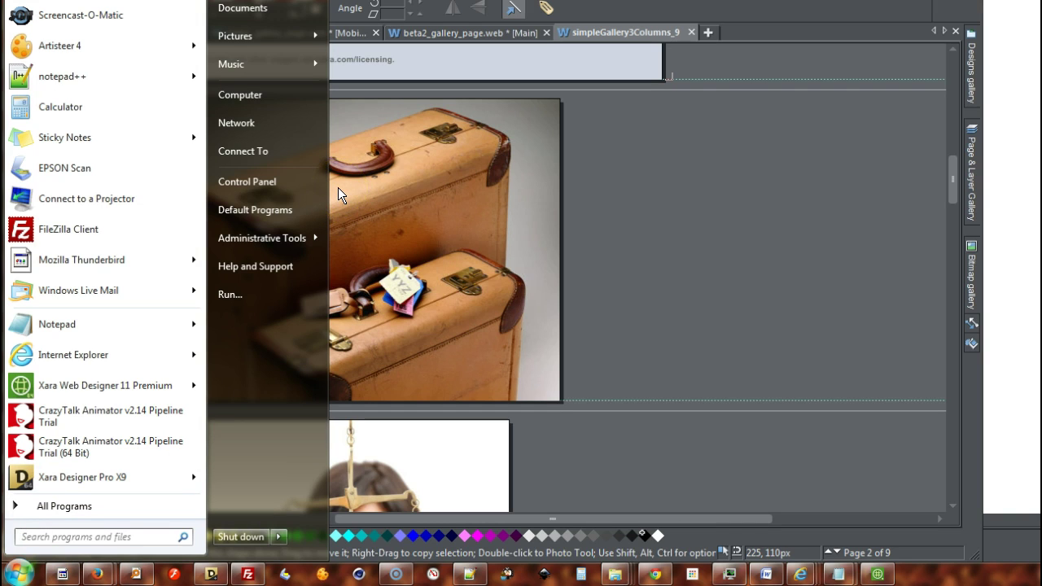
left_click(259, 95)
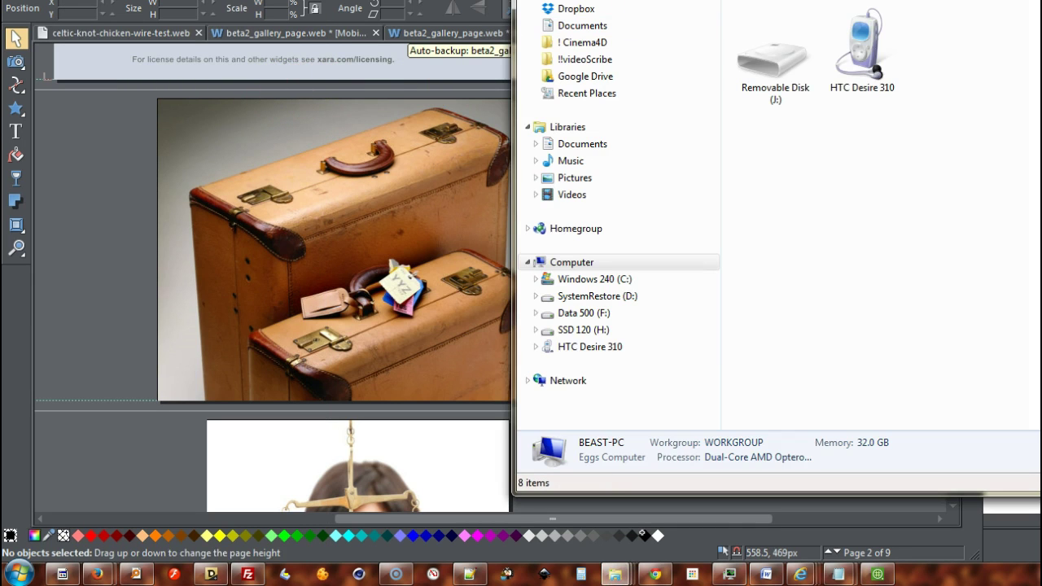
left_click_drag(477, 7, 446, 39)
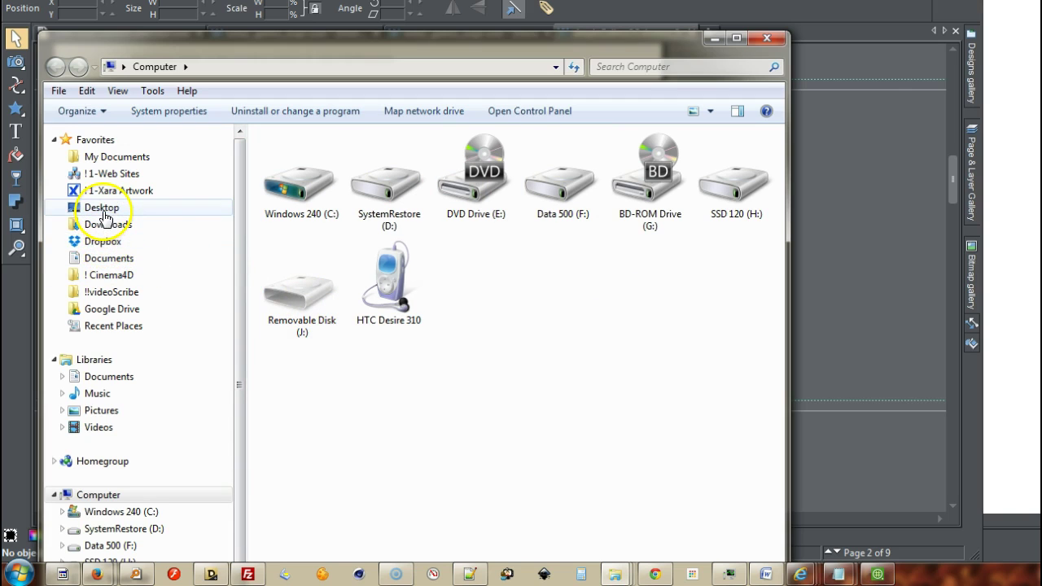
Step: Browse to Dropbox > Camera Uploads, scroll to the photos, and place the window beside the widget page
left_click(106, 245)
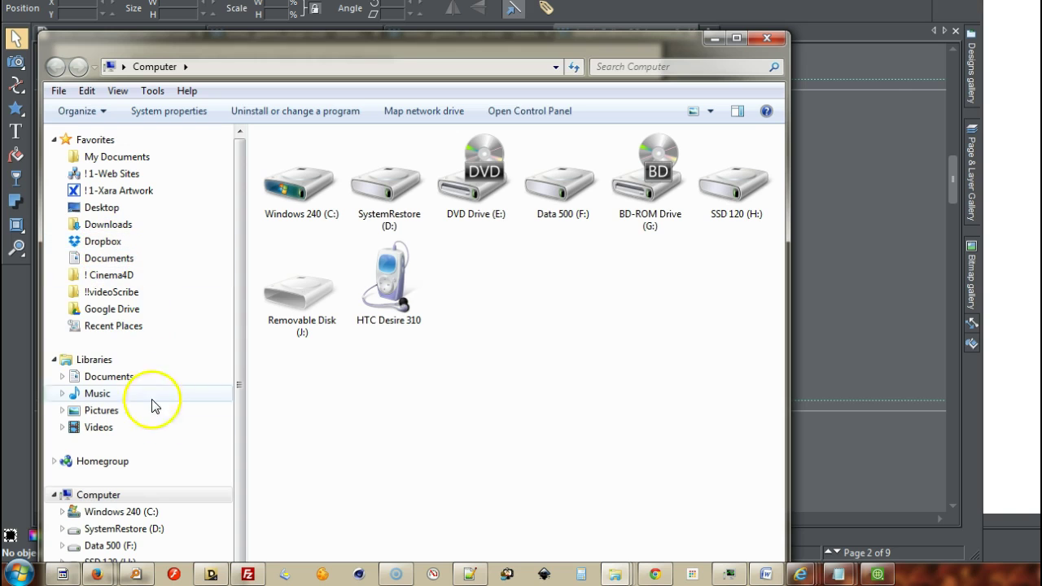
left_click(101, 244)
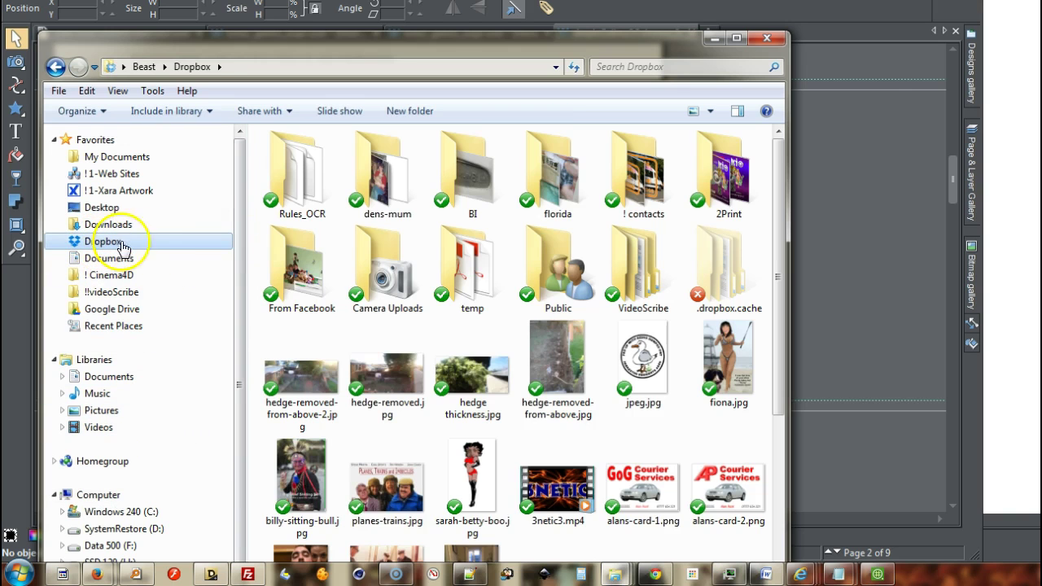
double_click(389, 281)
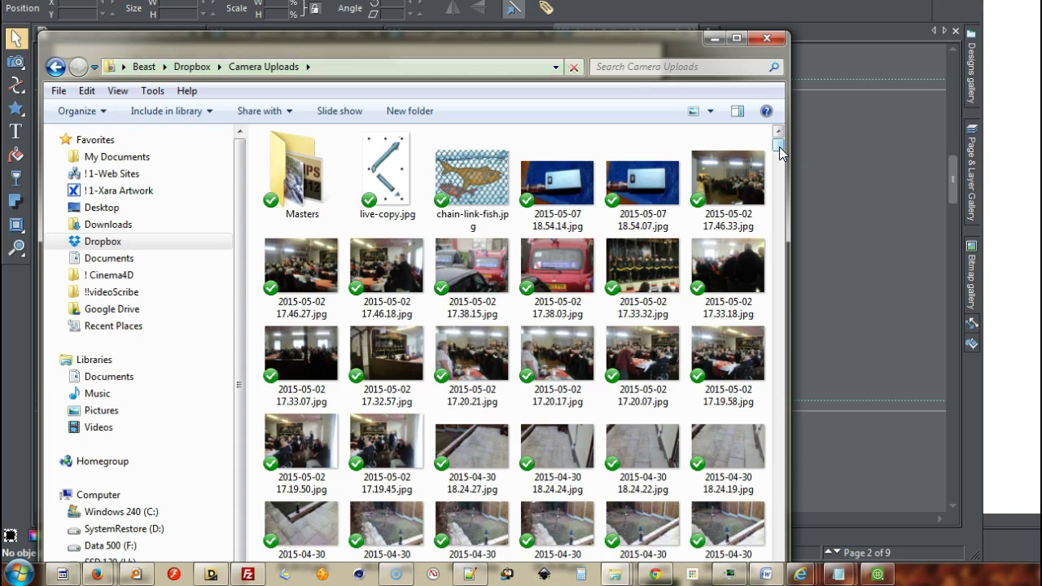
left_click_drag(779, 153, 787, 444)
scroll(787, 444, "down", 3)
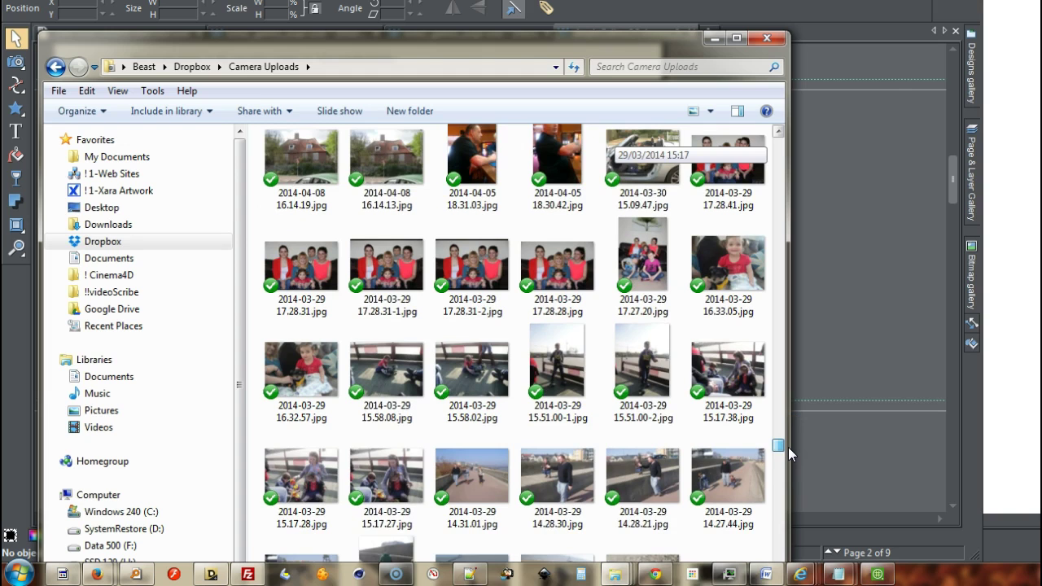
scroll(789, 448, "down", 4)
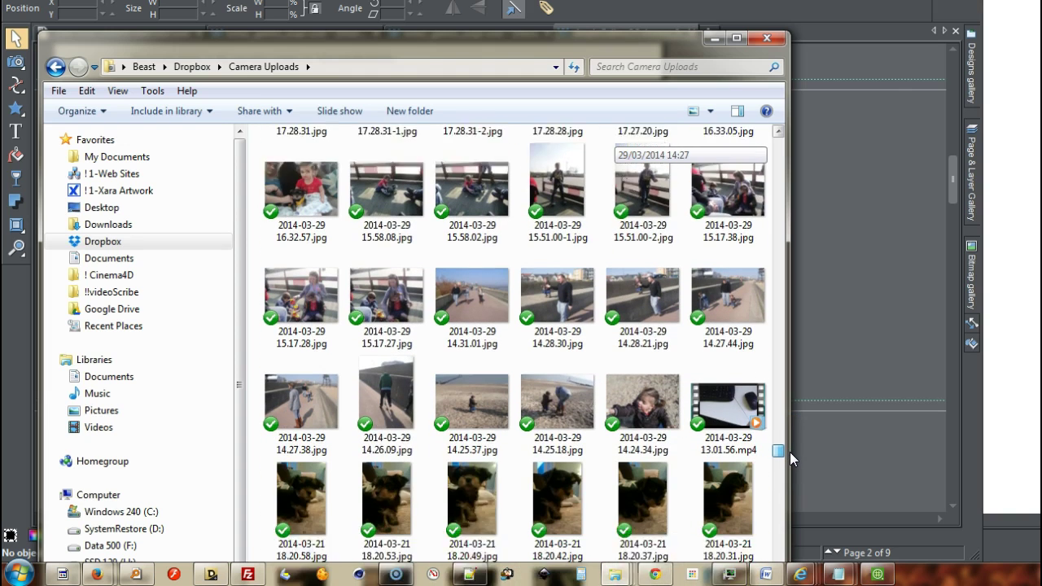
left_click_drag(789, 454, 790, 445)
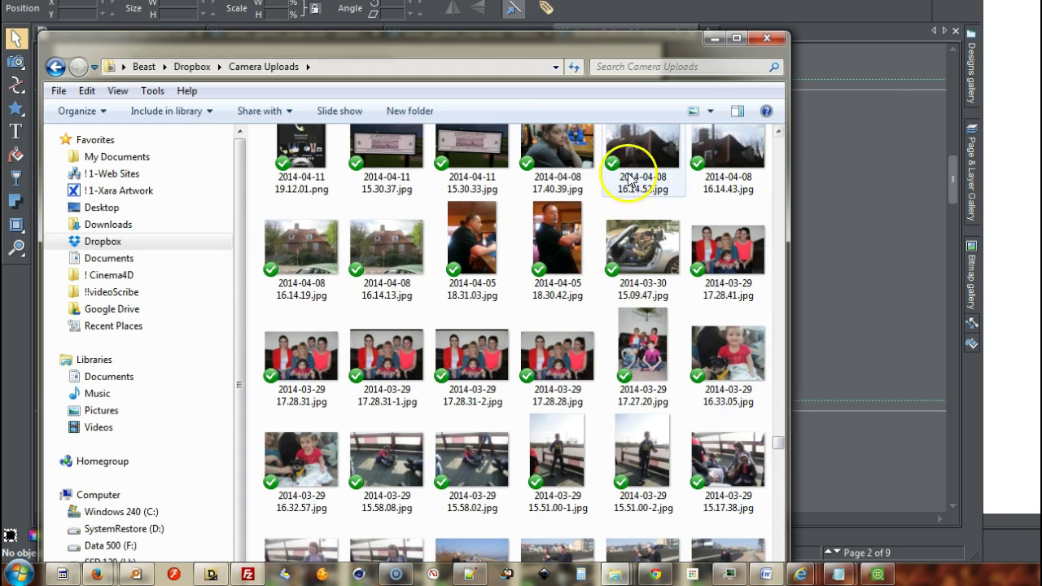
left_click(442, 47)
left_click_drag(441, 47, 858, 20)
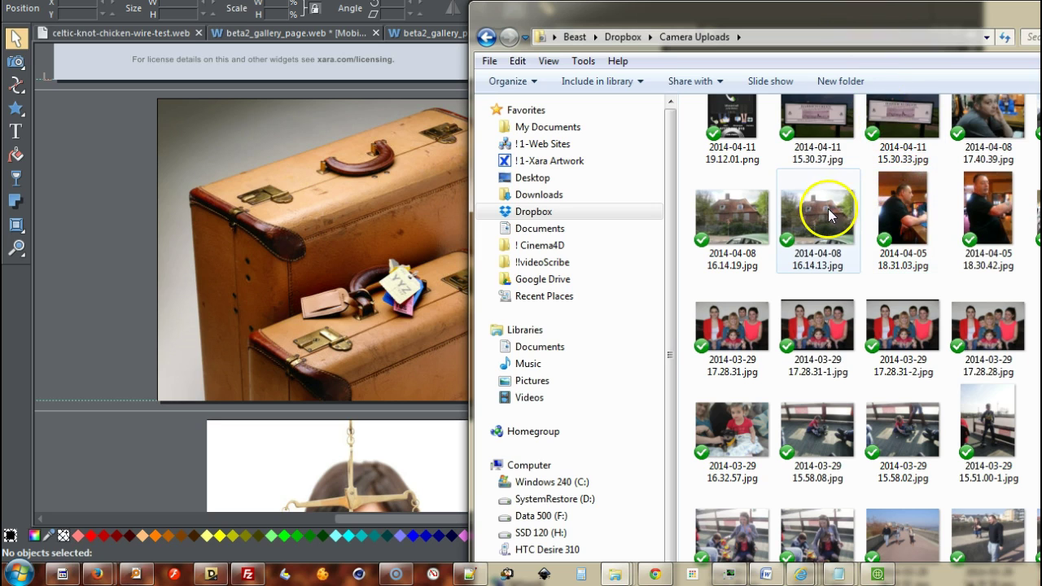
Step: Replace the suitcase photo with the 2014-04-08 house photo and the next image with the 2014-03-29 family photo
left_click_drag(821, 224, 393, 201)
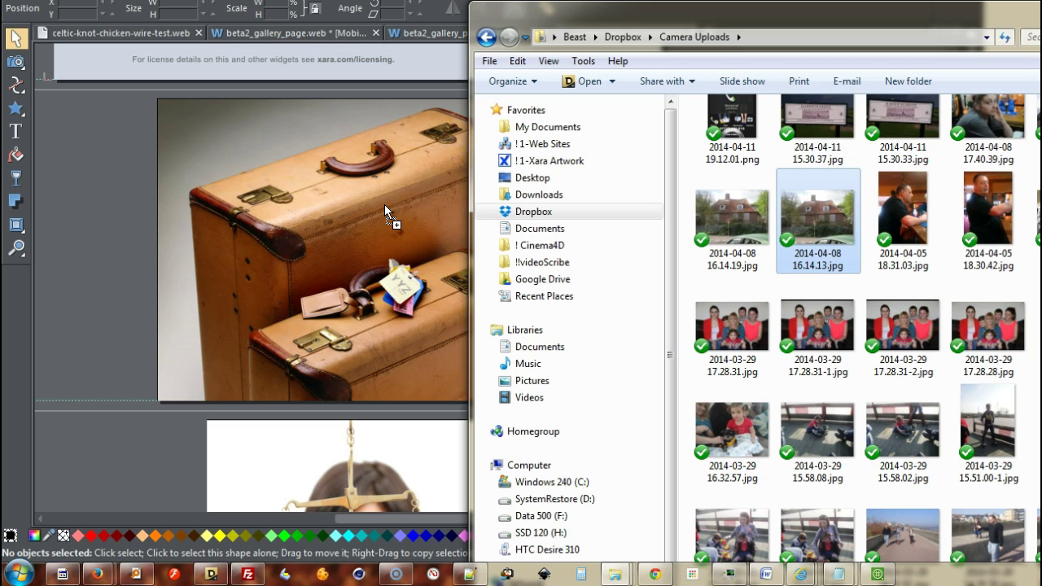
left_click_drag(384, 204, 384, 205)
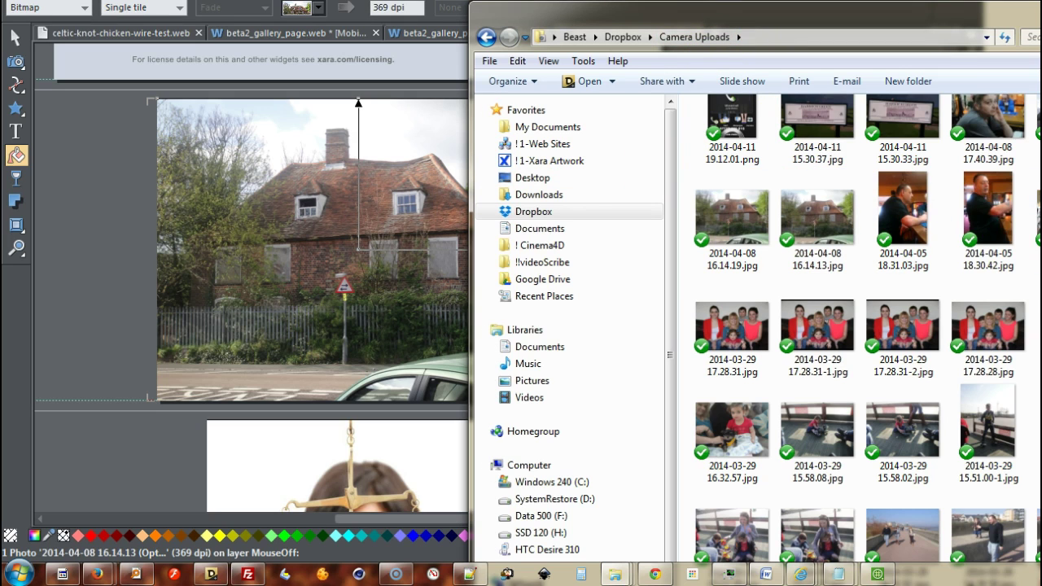
left_click_drag(977, 314, 418, 476)
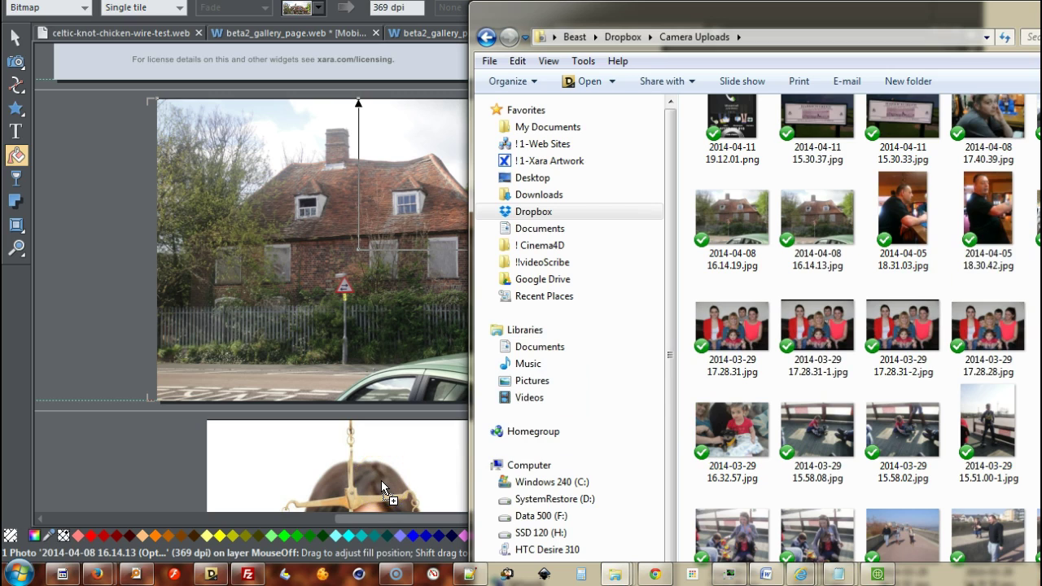
left_click(381, 481)
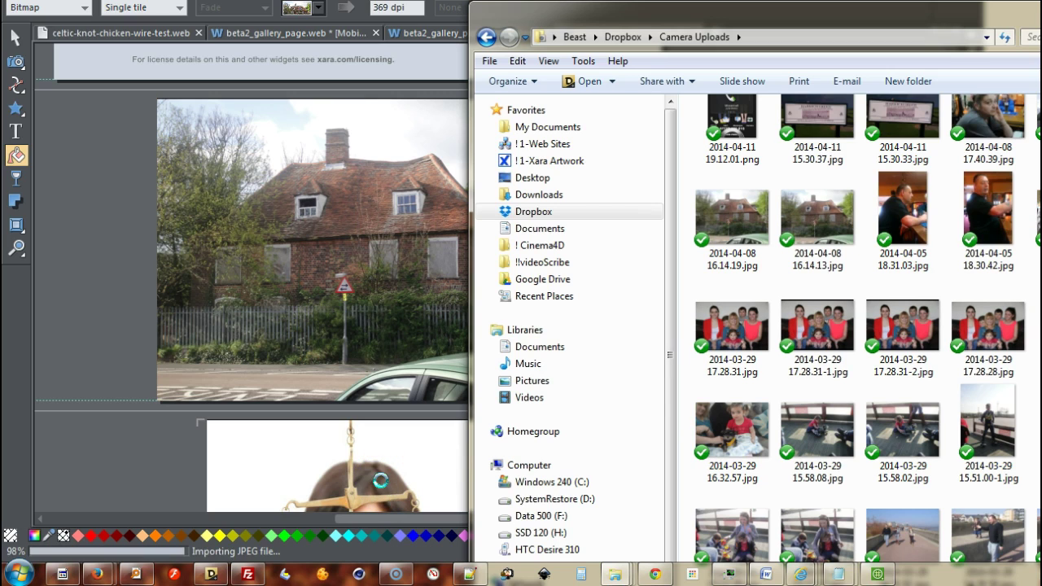
scroll(383, 480, "down", 5)
left_click(422, 372)
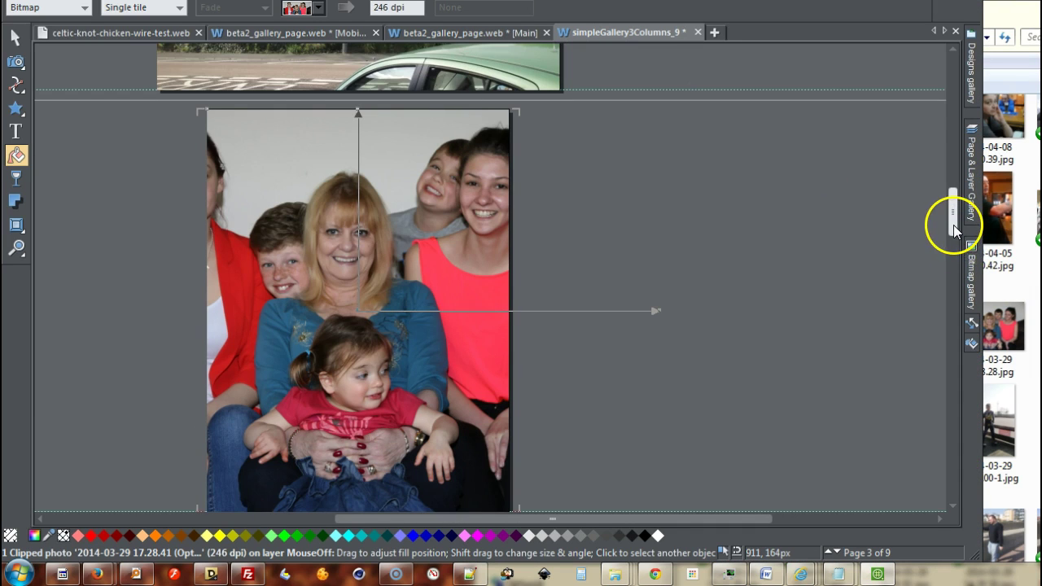
left_click_drag(953, 225, 954, 249)
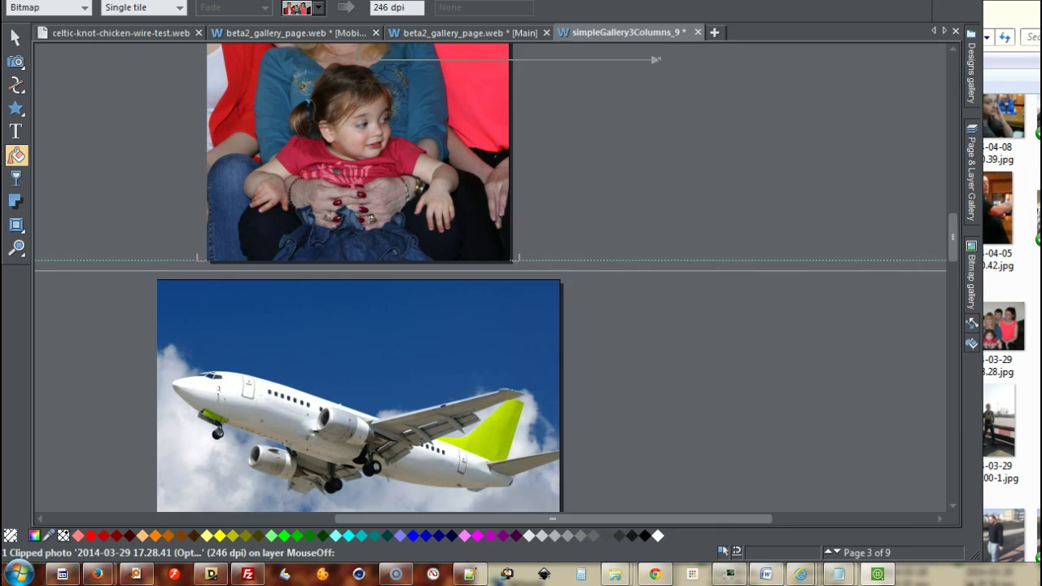
Step: Drop the 2013-12-20 through 2013-11-03 photos onto the plane image, adding the extras as new gallery photos
left_click(1037, 122)
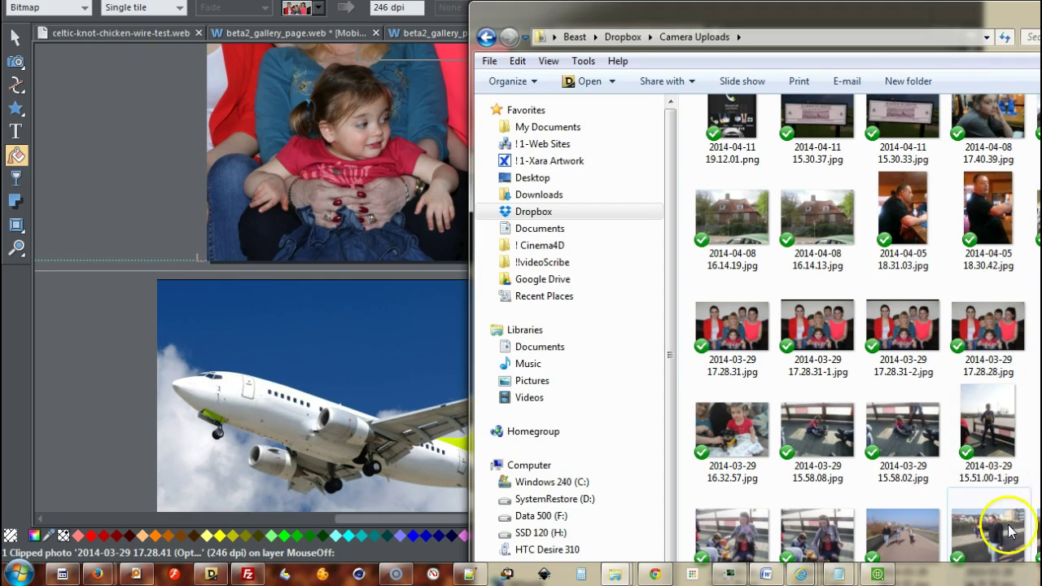
scroll(866, 339, "down", 8)
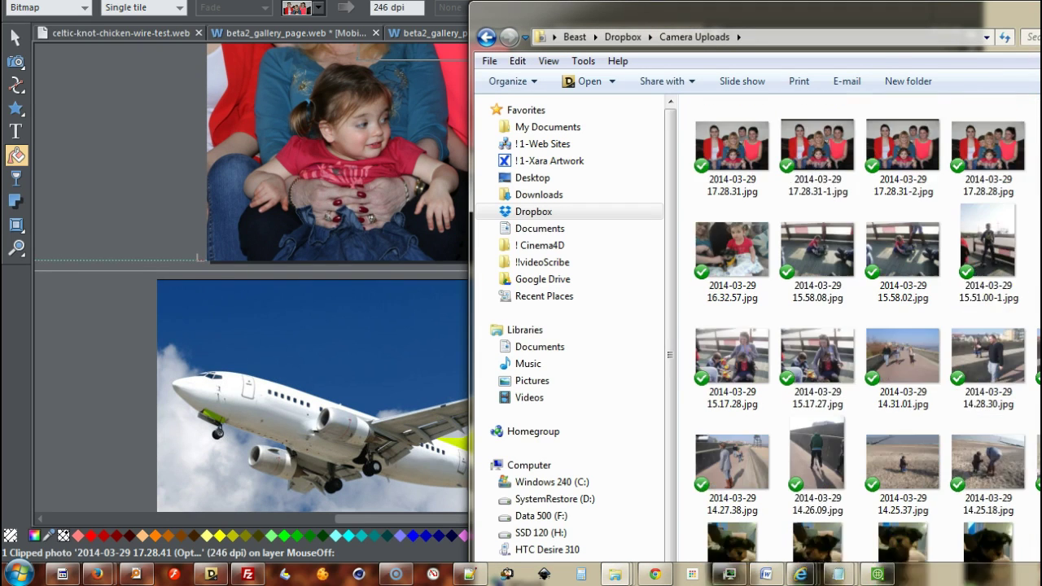
scroll(866, 339, "down", 10)
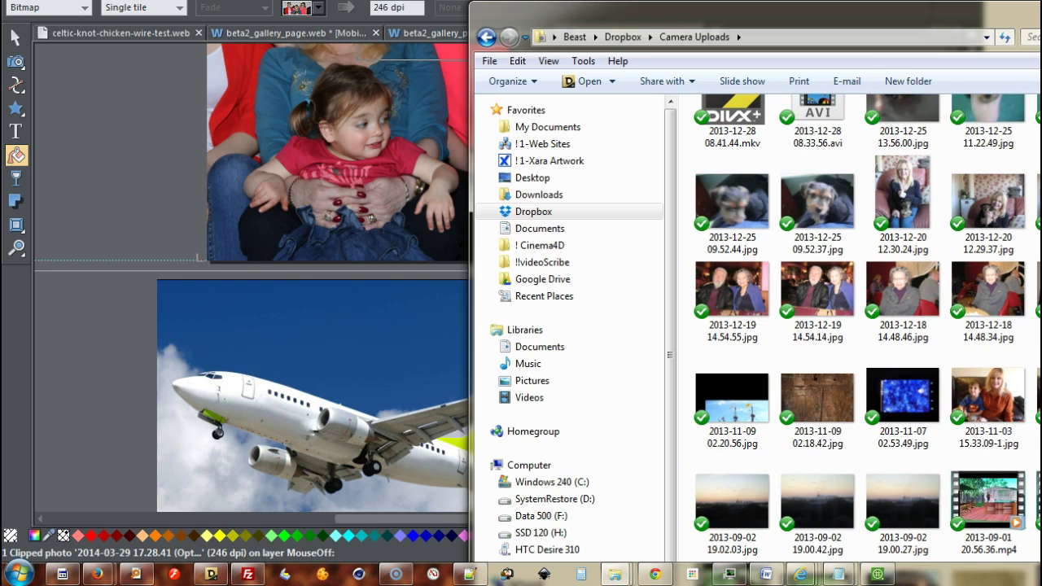
left_click(870, 172)
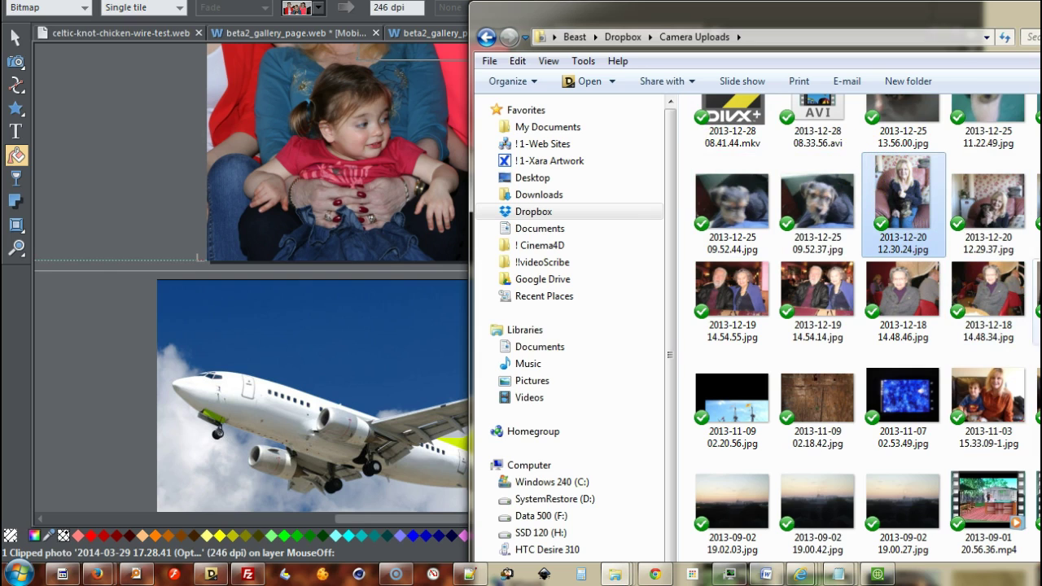
left_click(987, 399, "shift")
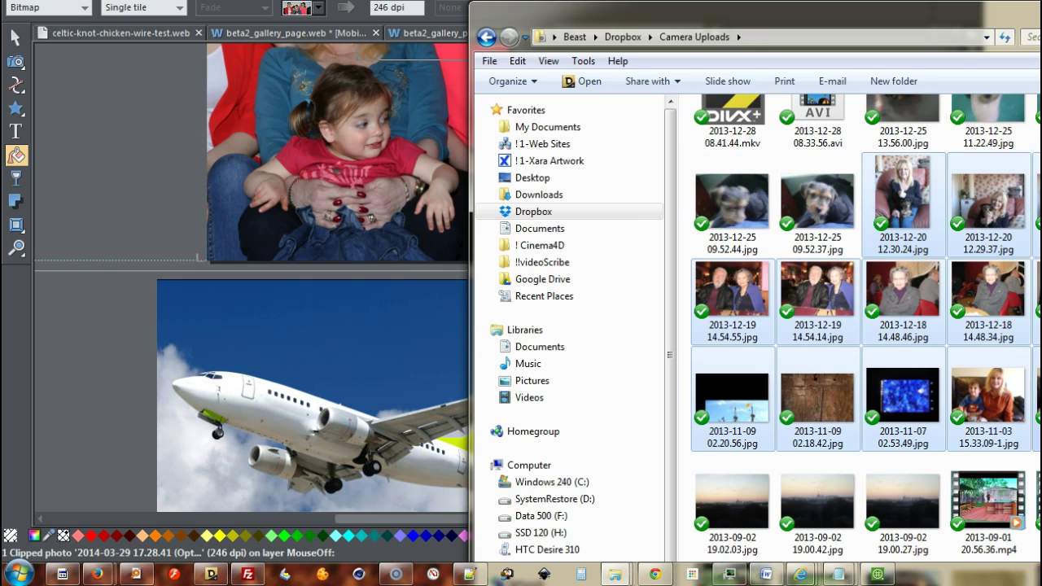
left_click_drag(930, 234, 250, 527)
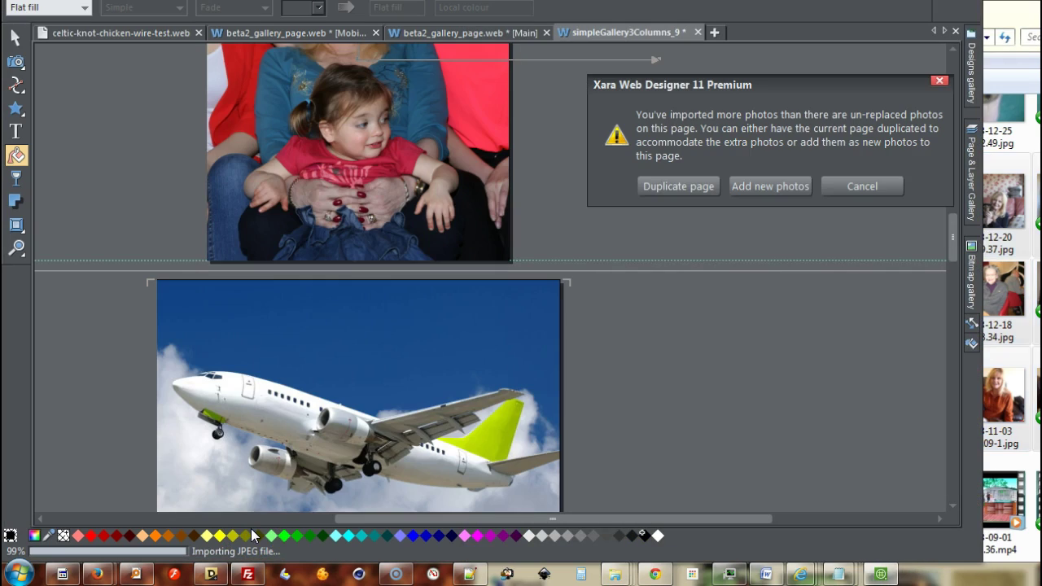
left_click_drag(250, 529, 596, 306)
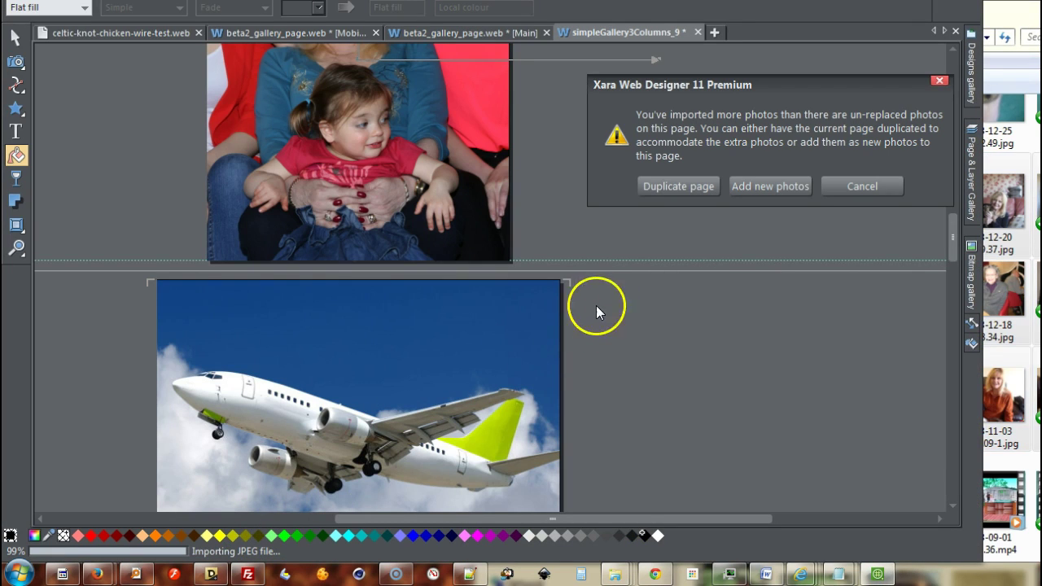
left_click(760, 187)
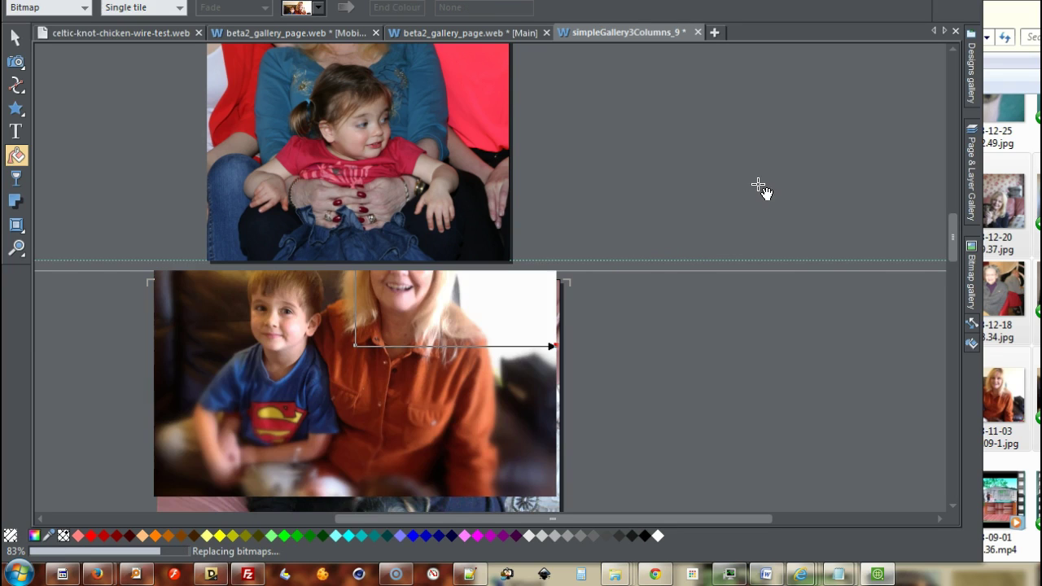
Step: Check the imported photos across the gallery pages, then close the simpleGallery3Columns_9 document
left_click(729, 156)
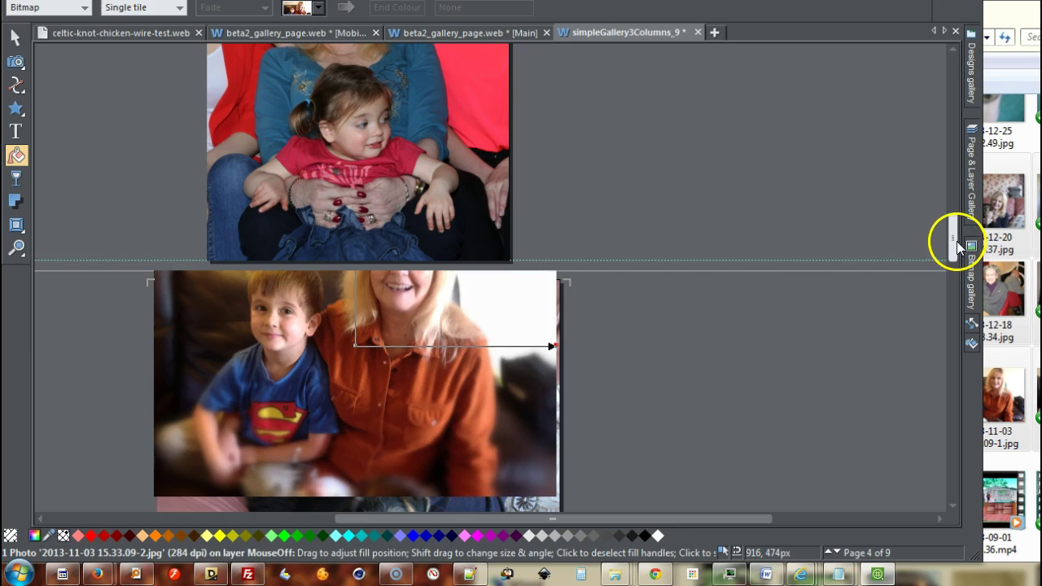
left_click_drag(956, 241, 956, 339)
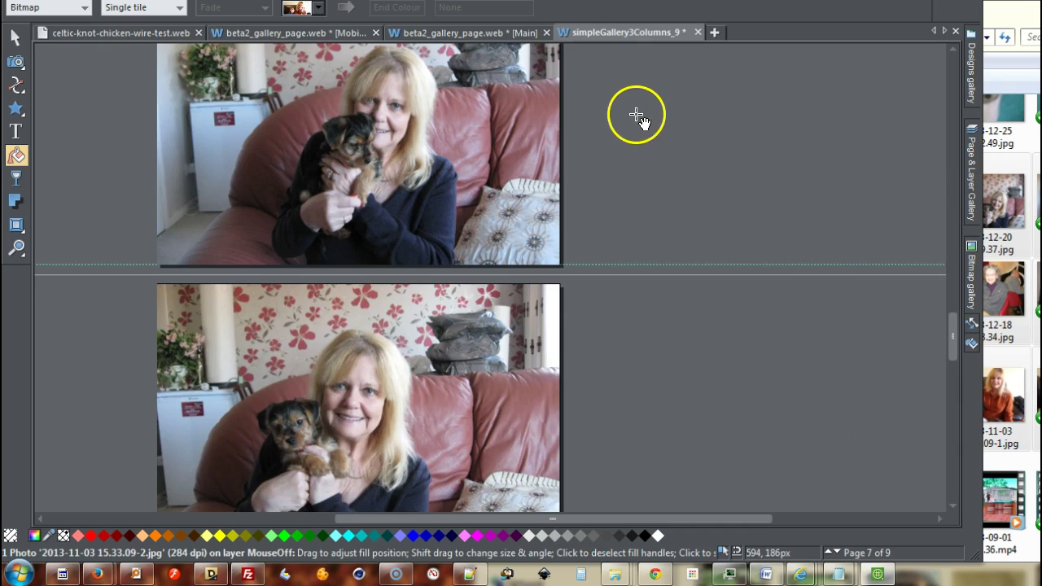
left_click(698, 32)
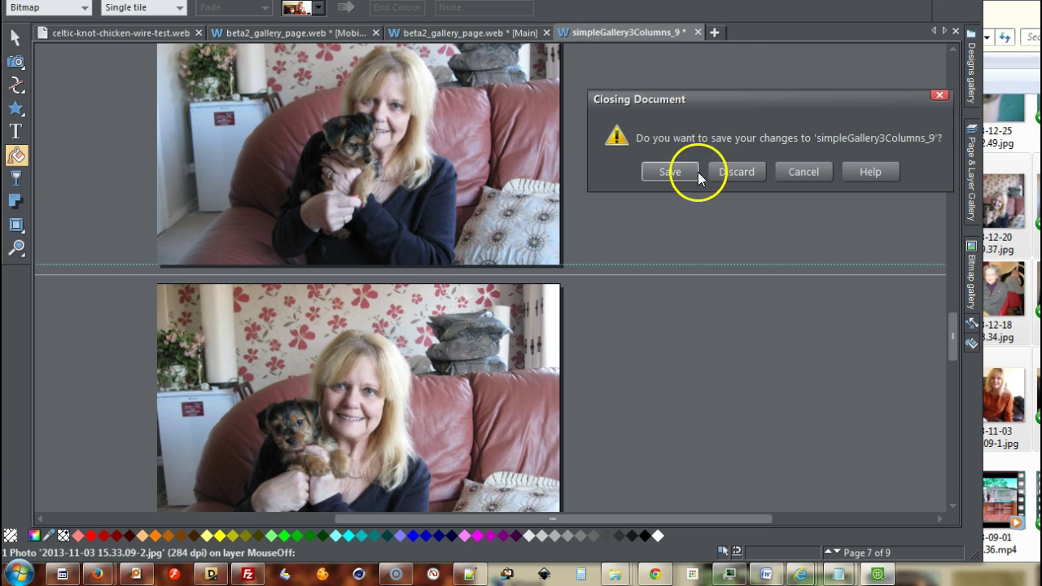
Step: Save the gallery changes, check the updated thumbnails, and start the website preview
left_click(672, 173)
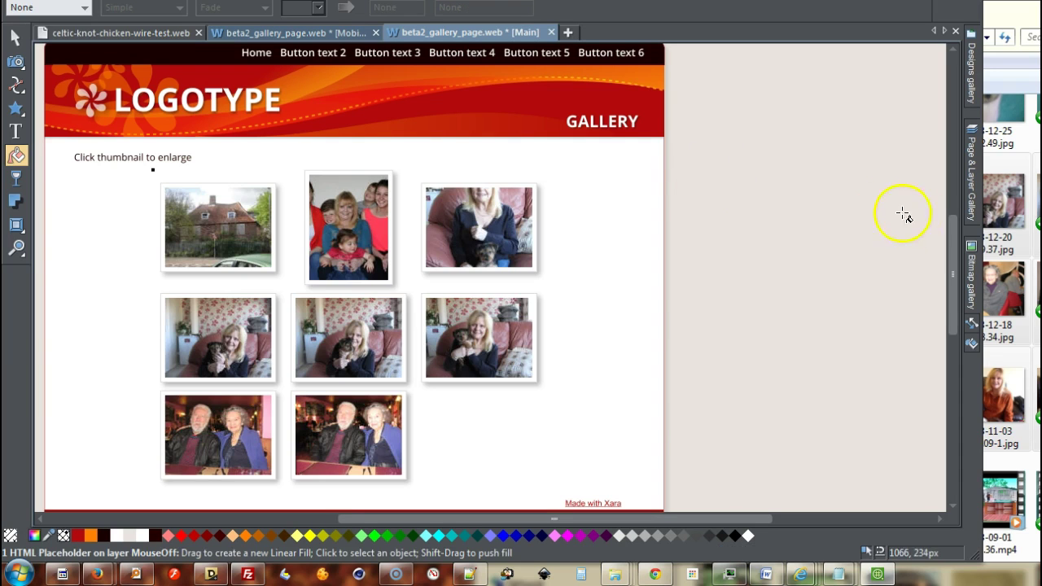
left_click_drag(949, 239, 948, 259)
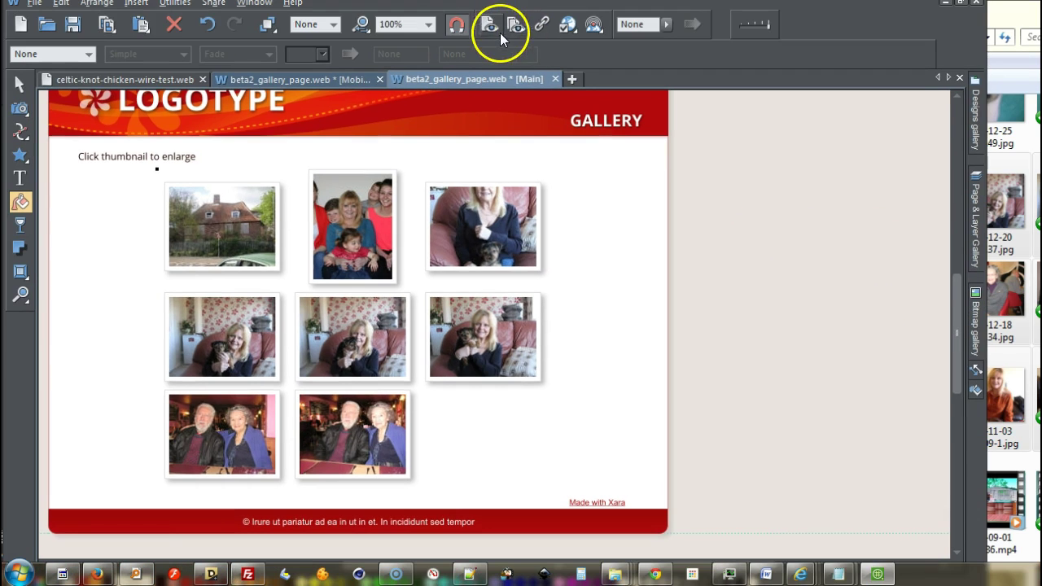
left_click(509, 31)
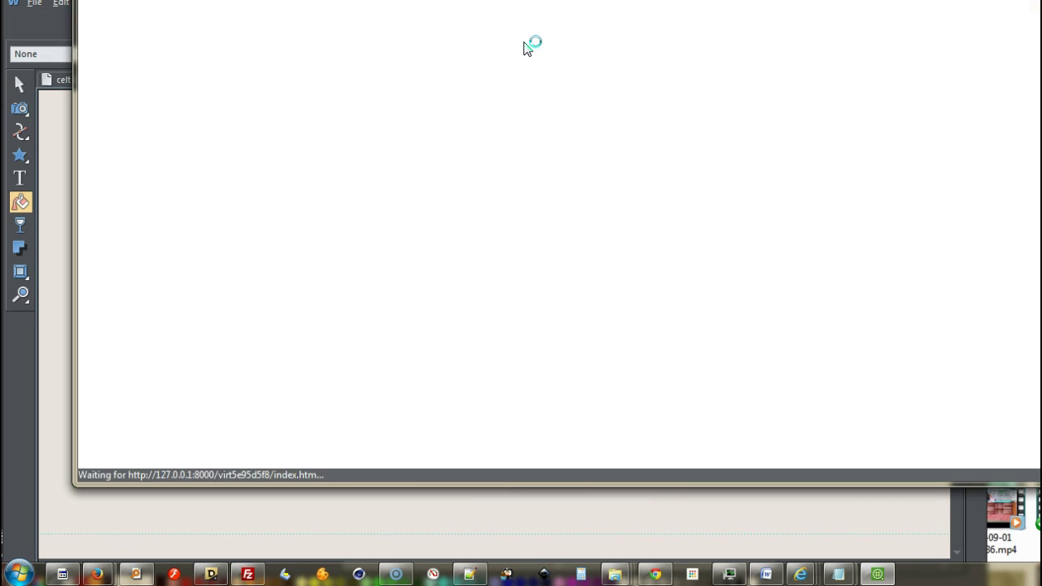
Step: In the browser preview, enlarge and close the house, third, fourth and couple photos in turn
left_click(553, 51)
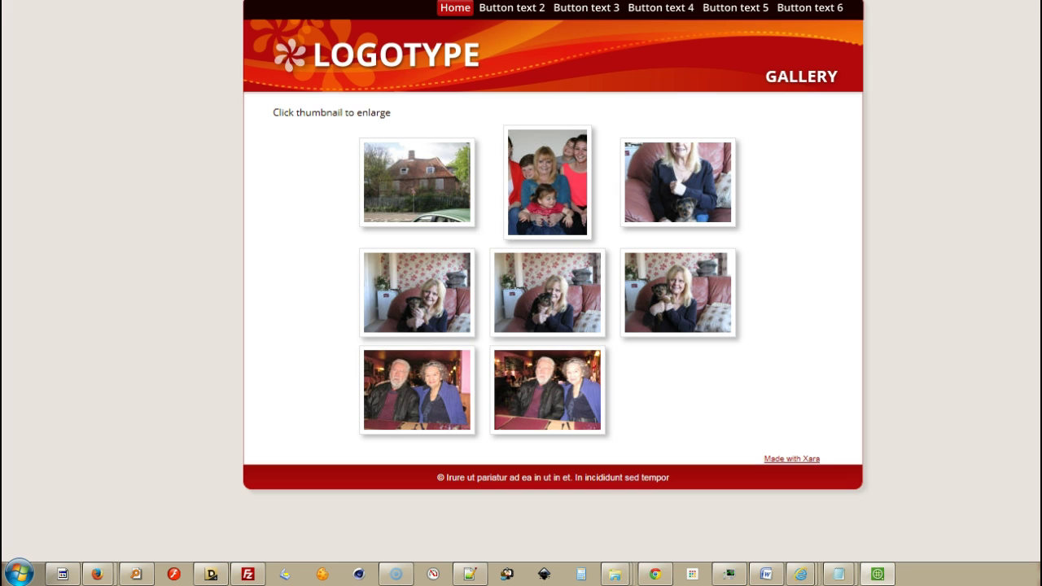
left_click(452, 197)
left_click(695, 201)
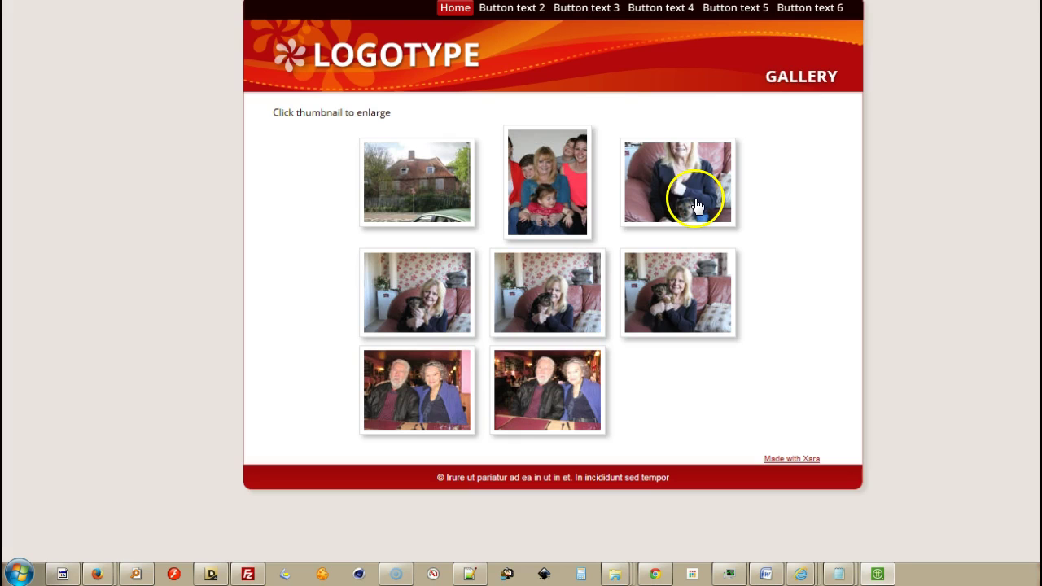
left_click(696, 205)
left_click(679, 198)
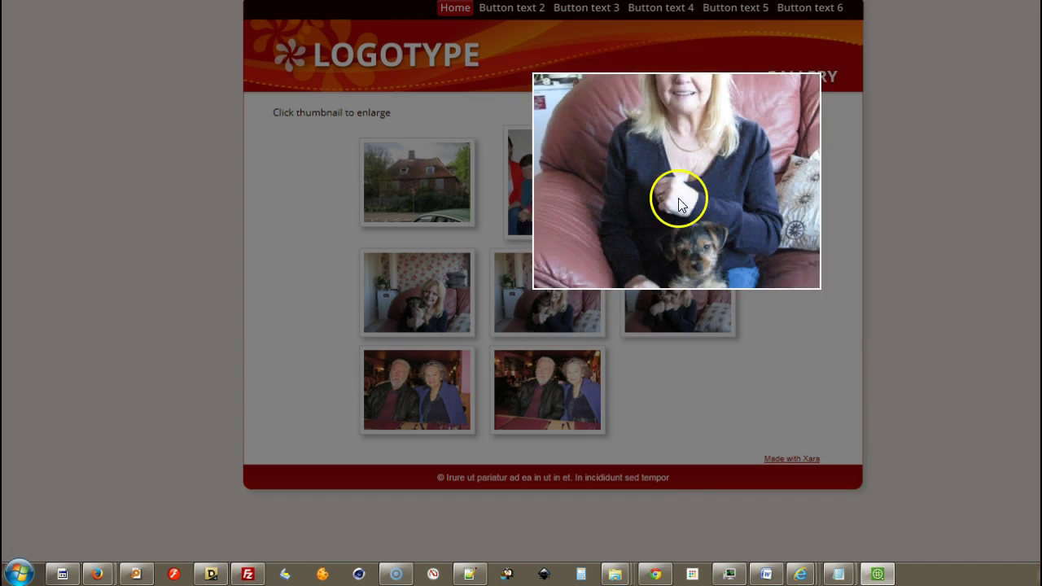
left_click(415, 268)
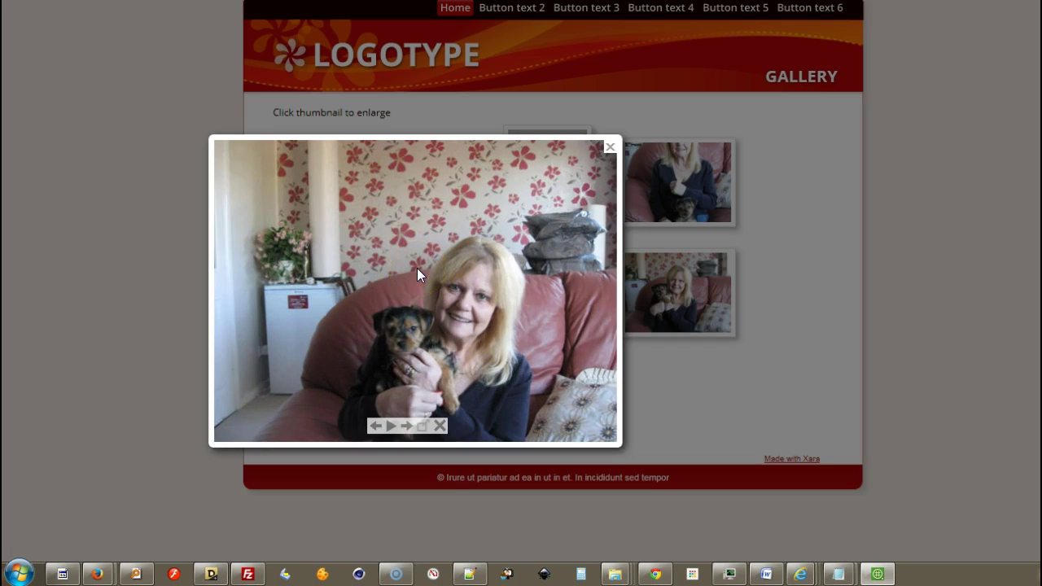
left_click(416, 269)
left_click(569, 379)
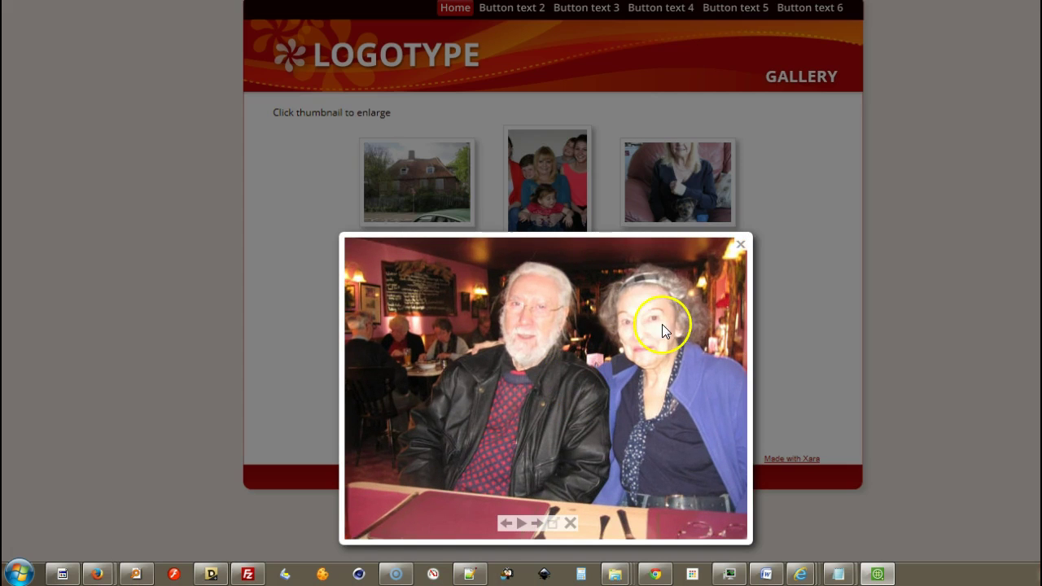
left_click(741, 255)
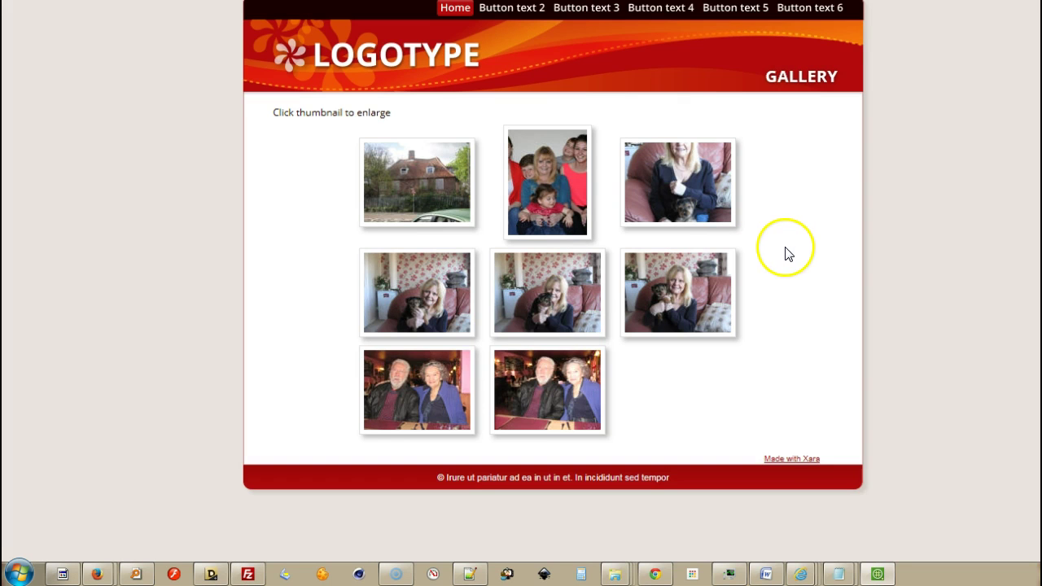